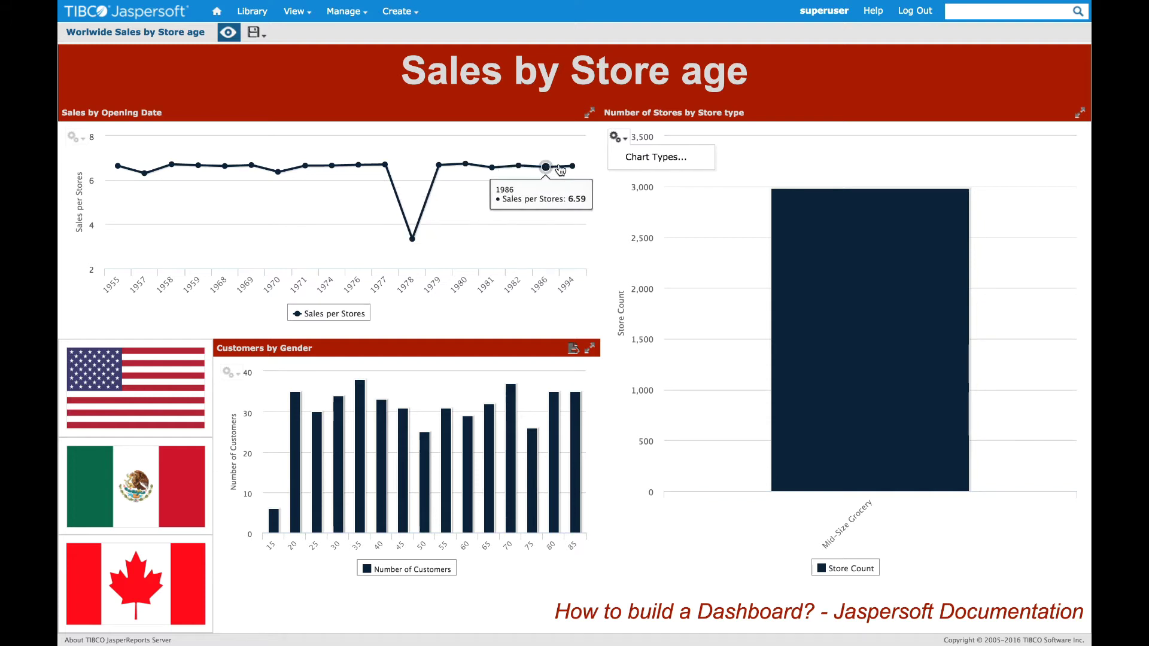
- Select the 1977 point in preview to filter the charts to stores opened that year
left_click(385, 167)
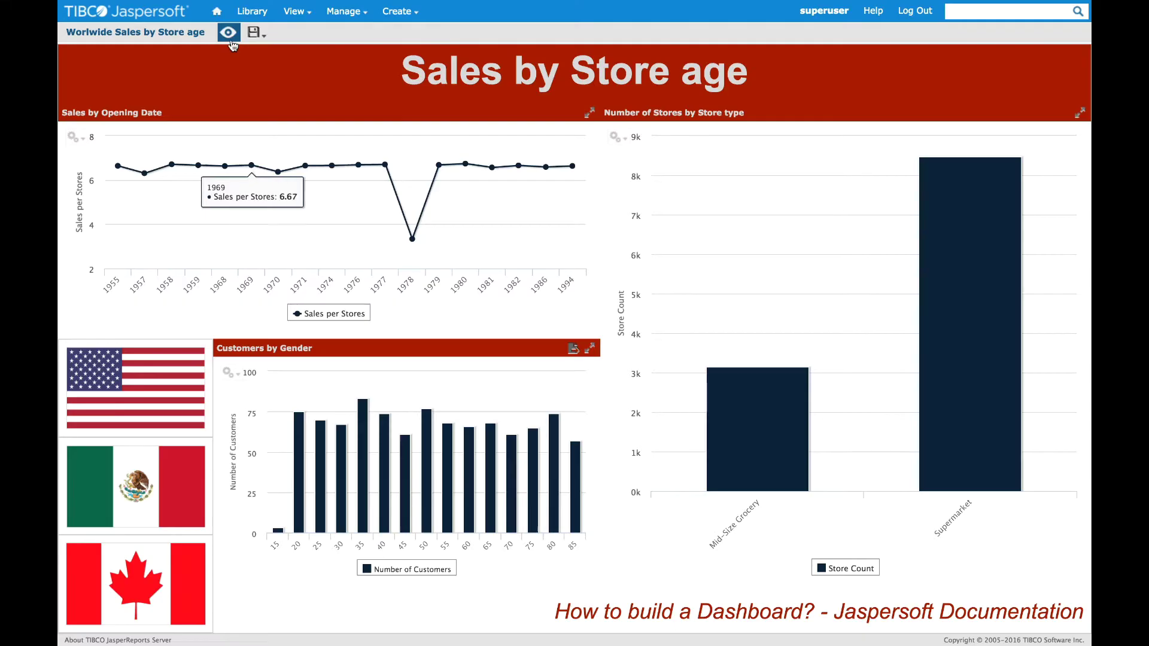
left_click(228, 34)
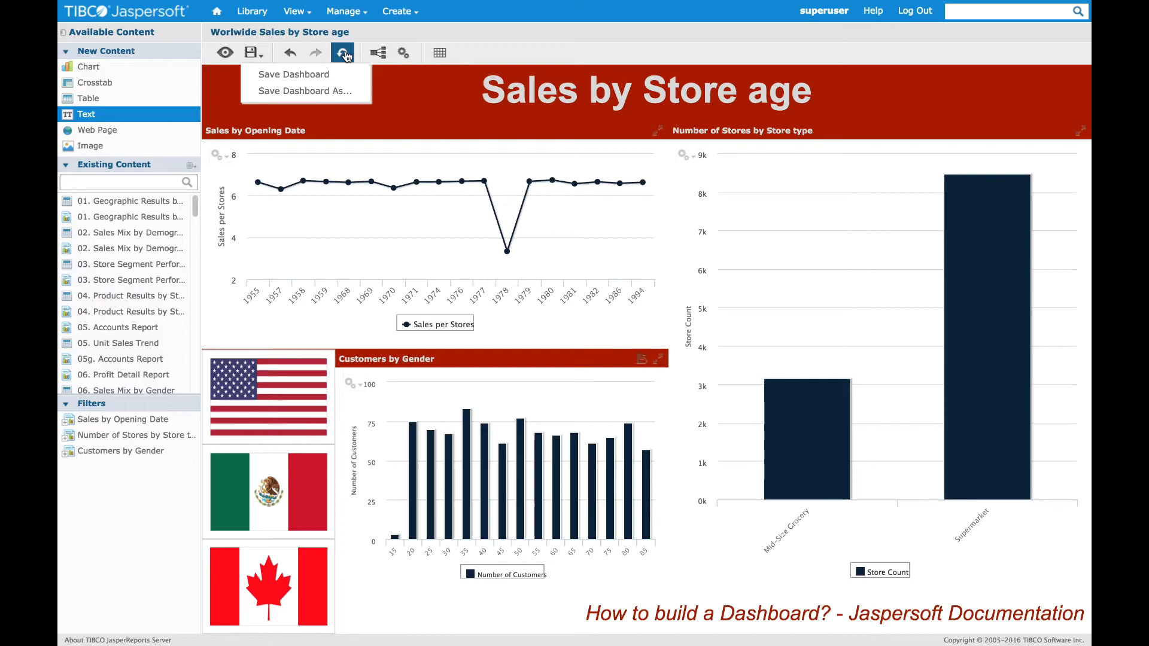
left_click(377, 53)
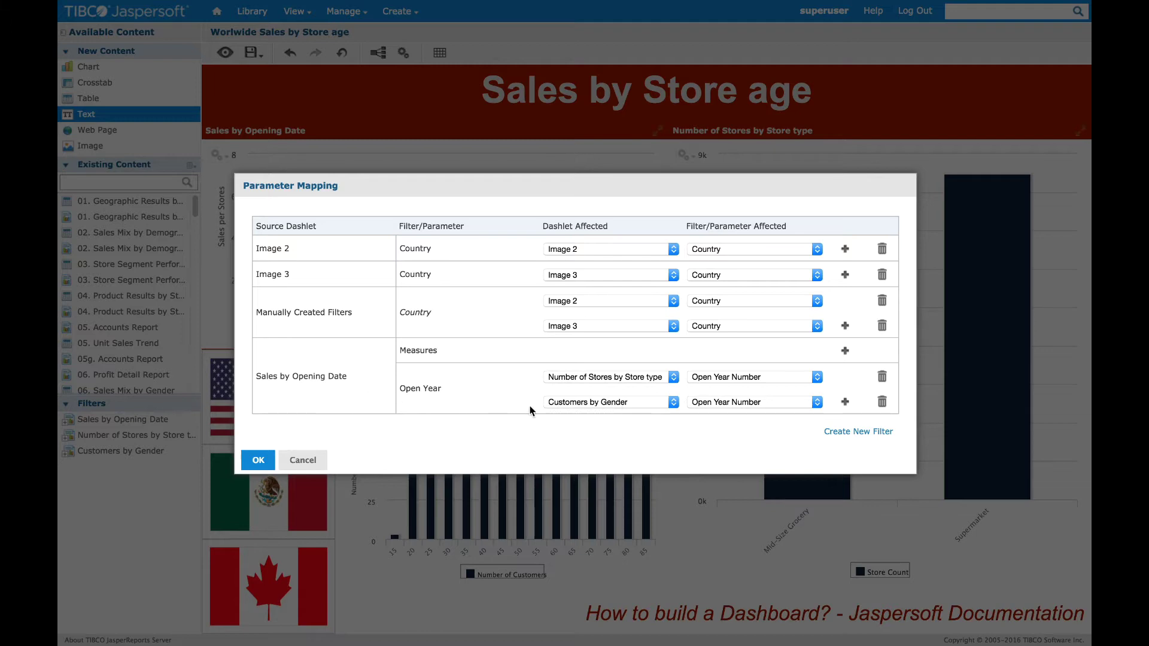
left_click(258, 461)
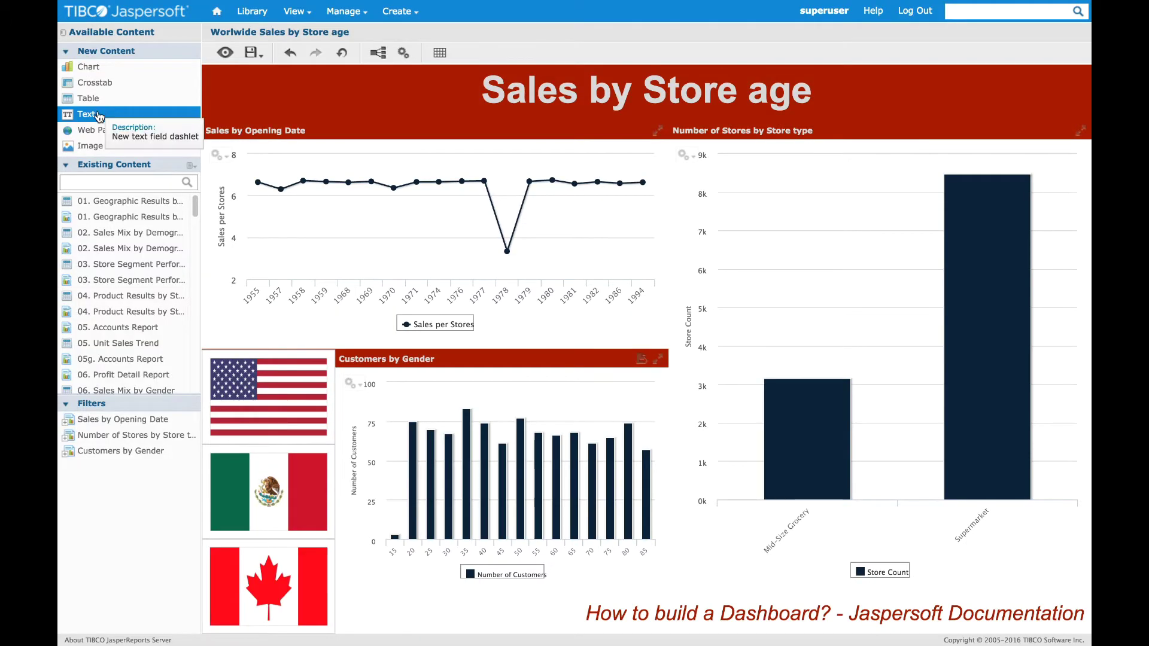
- Add a top-left text dashlet showing $P{Open Year}, mapped from Sales by Opening Date's Open Year
left_click_drag(98, 117, 254, 94)
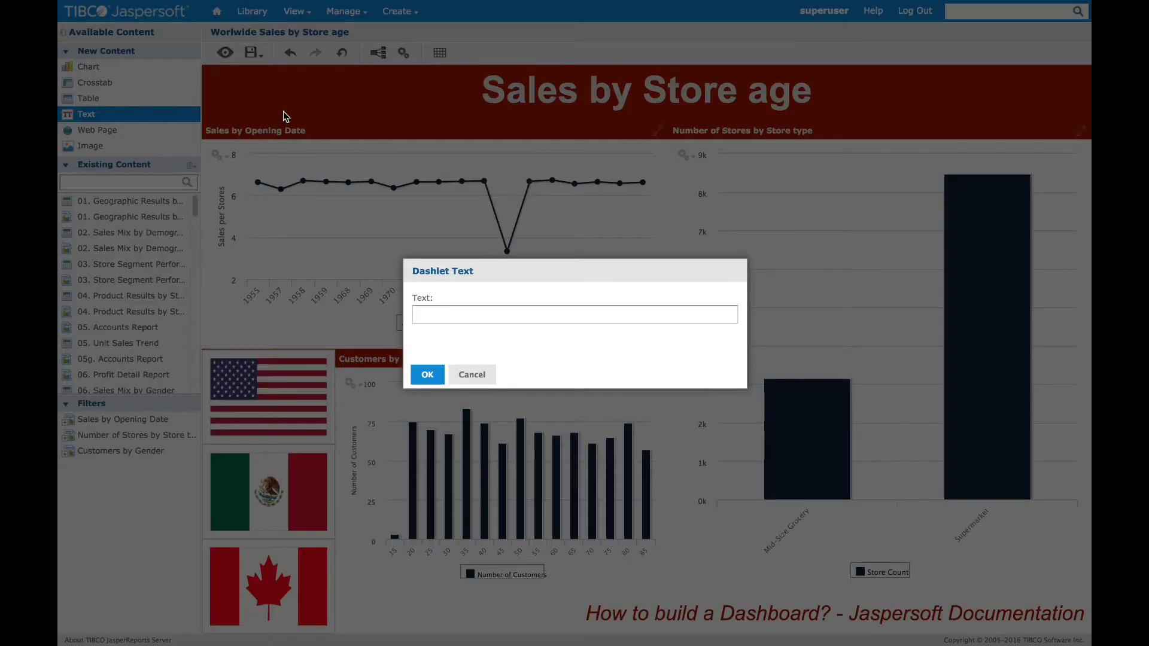
type("$")
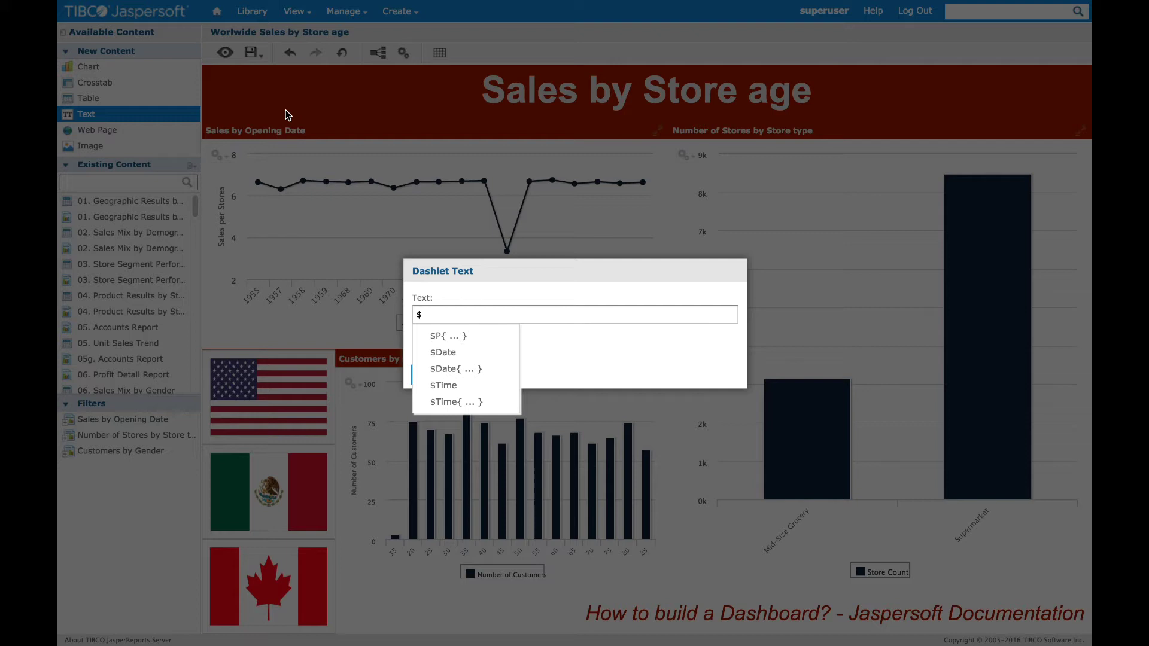
left_click(477, 340)
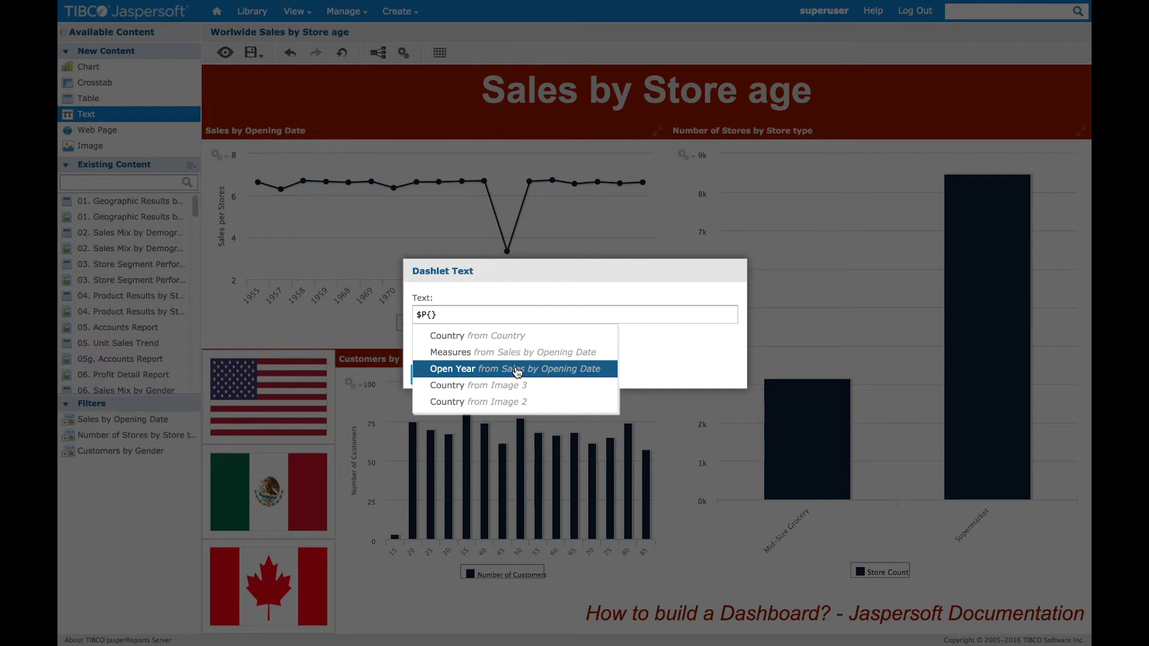
left_click(517, 371)
left_click(517, 371)
left_click(431, 376)
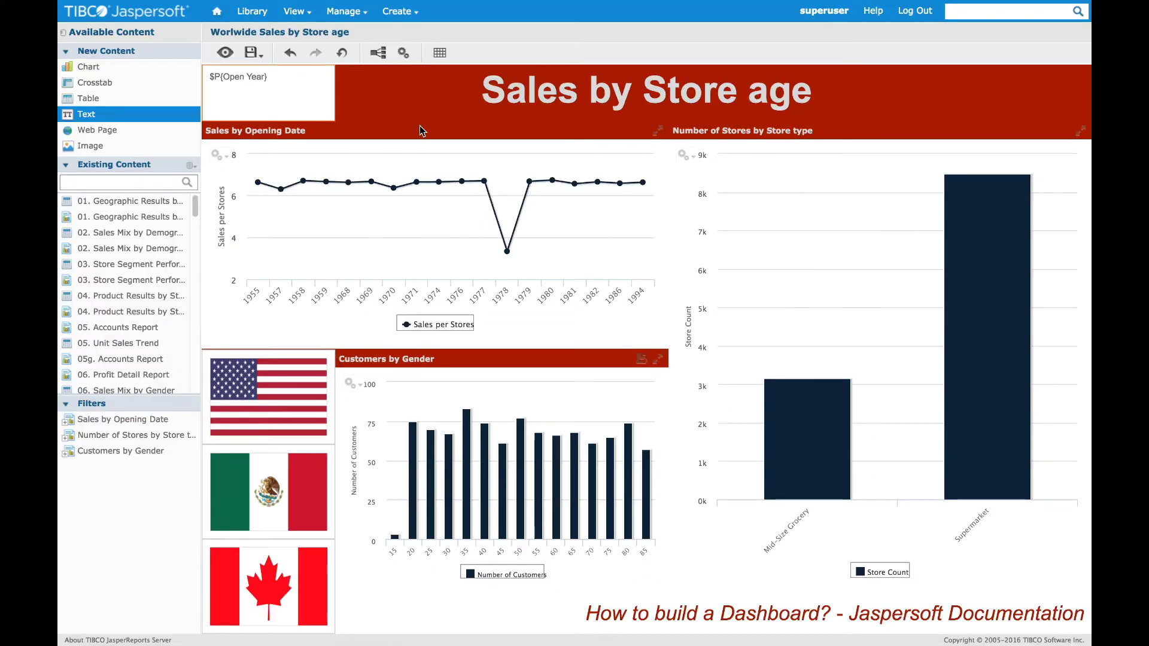
left_click(378, 52)
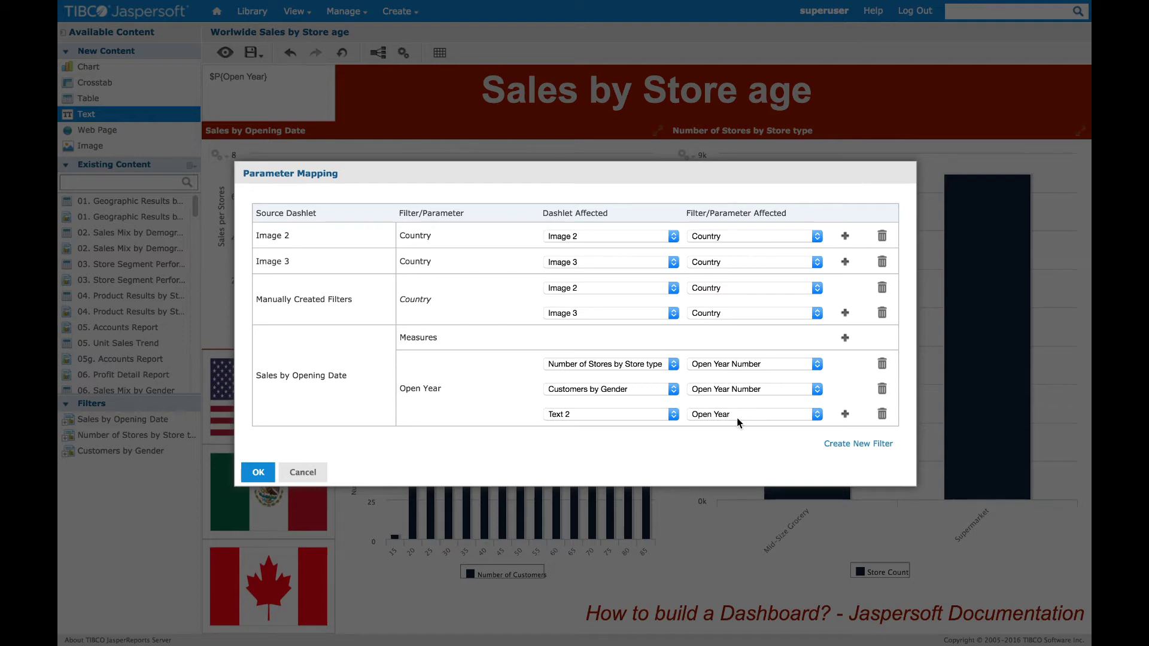
left_click(259, 473)
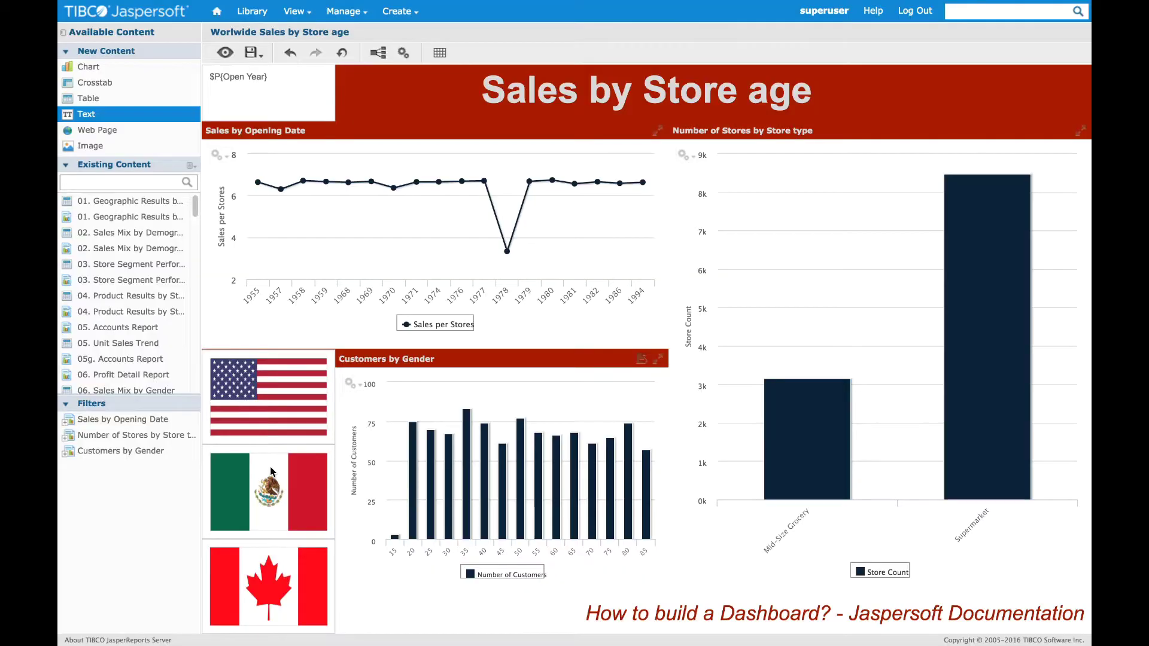
- Give the Open Year dashlet fit-to-dashlet scaling, dark red background, light grey text, no border; shrink it
double_click(302, 86)
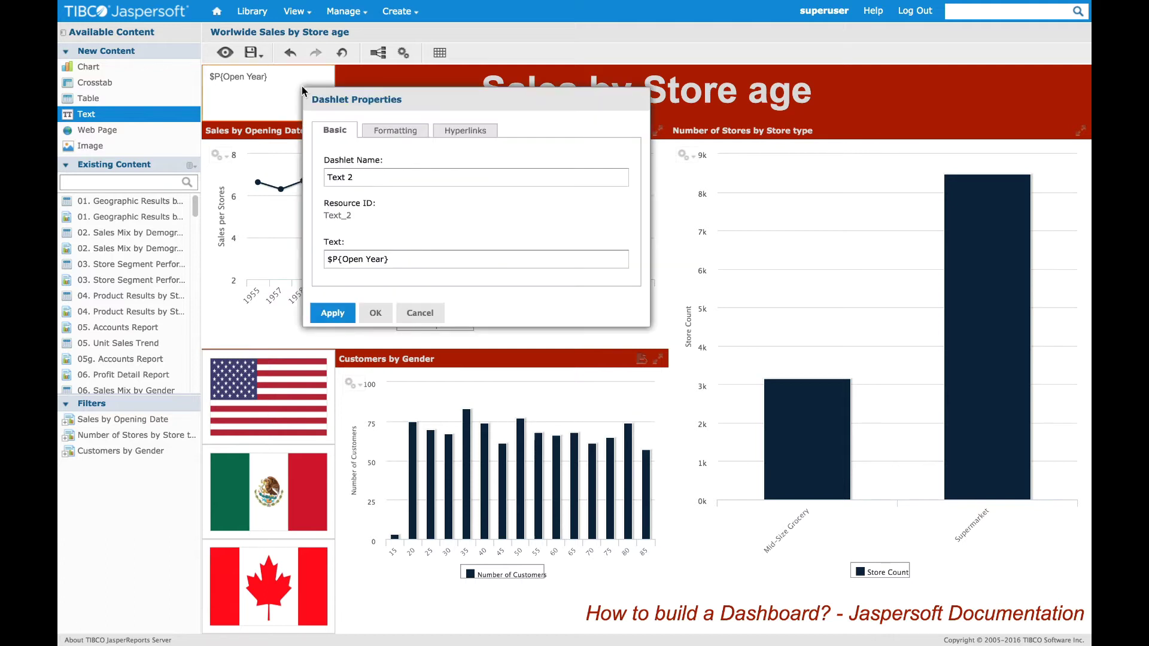
left_click(404, 132)
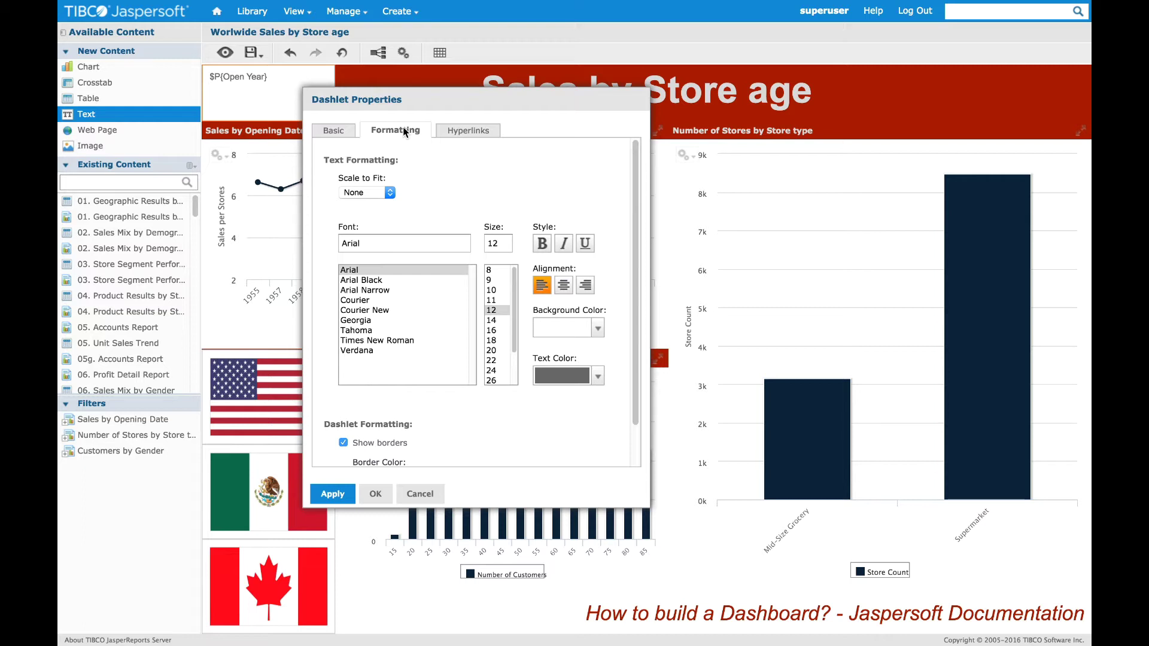
left_click(387, 193)
left_click(373, 227)
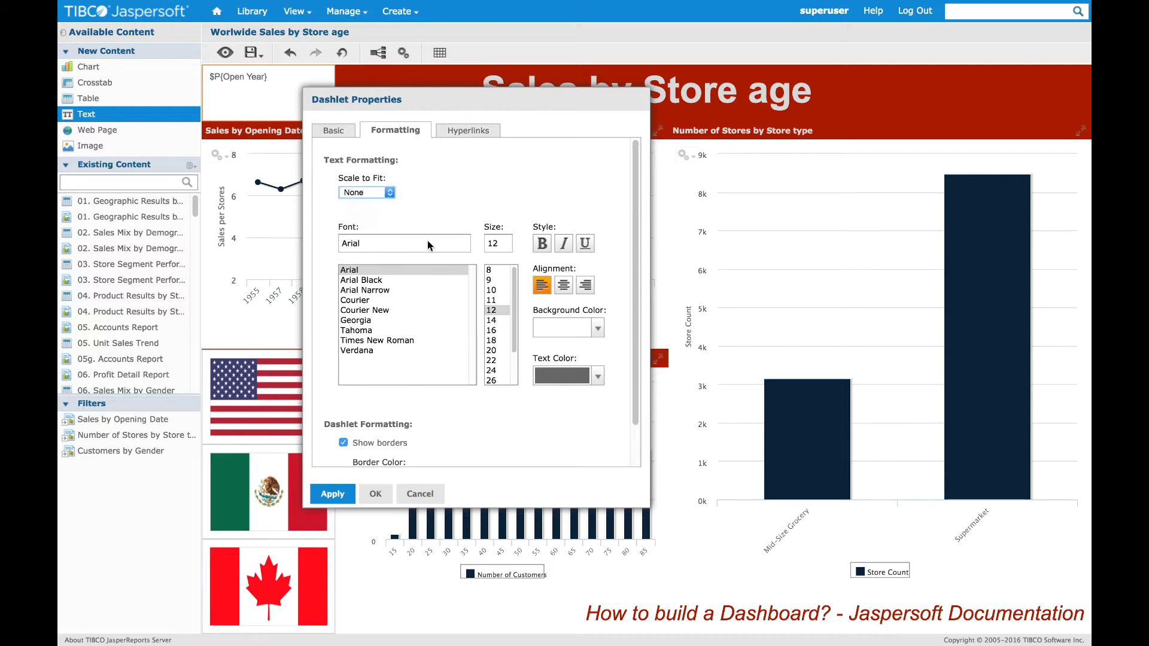
left_click(582, 329)
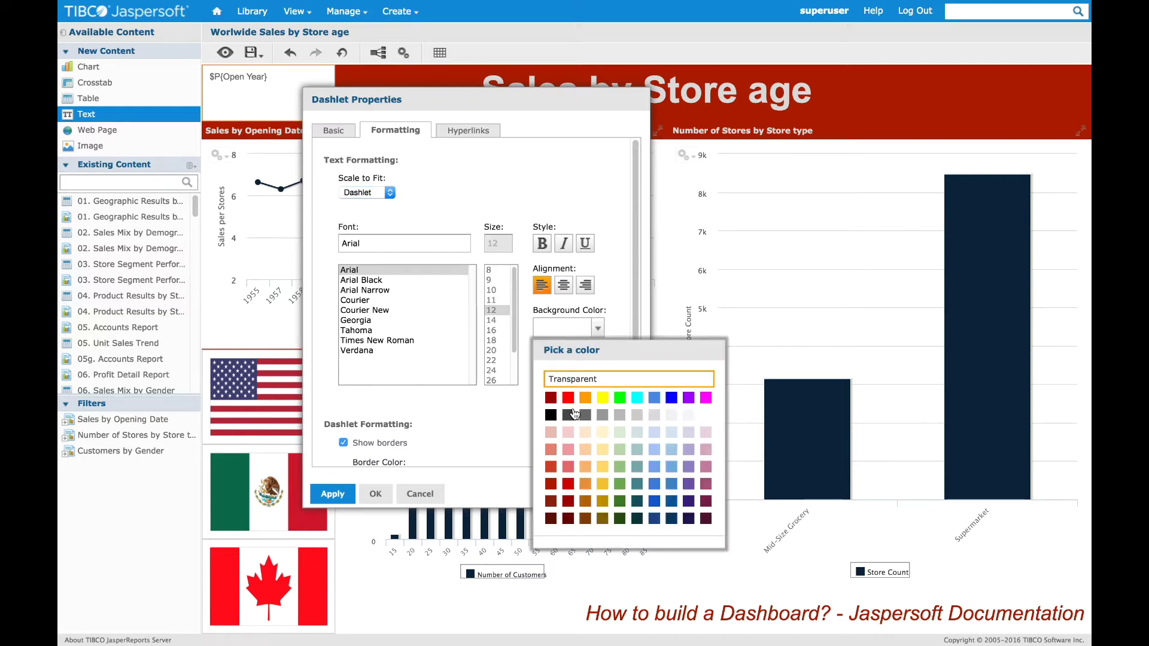
left_click(550, 484)
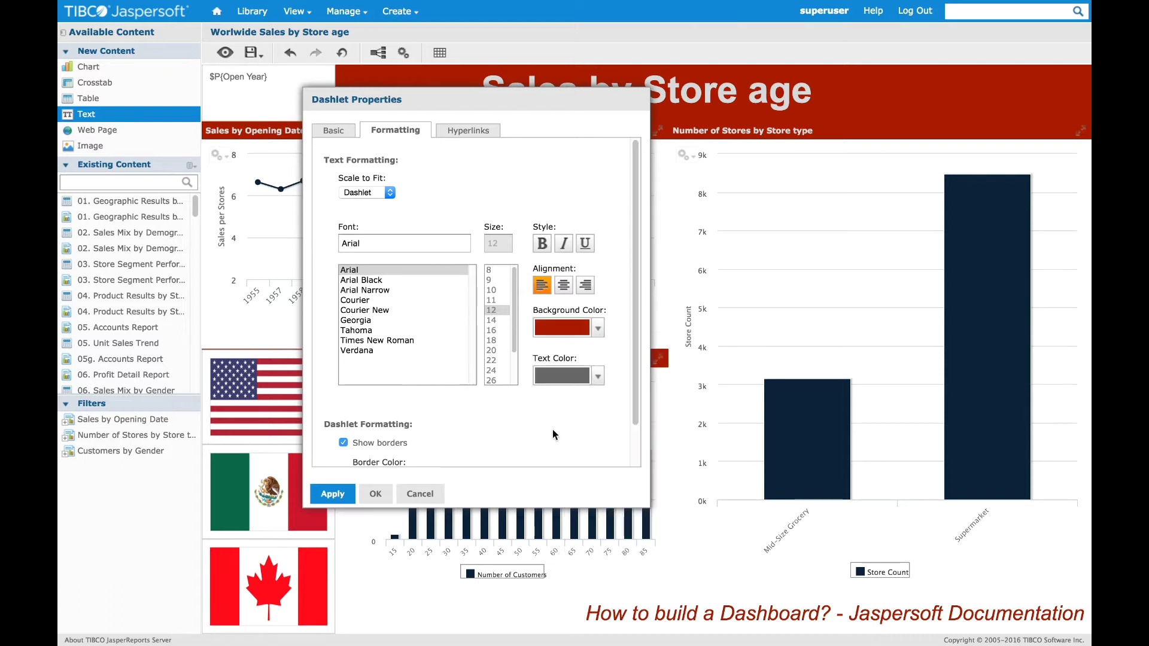
left_click(571, 377)
left_click(652, 465)
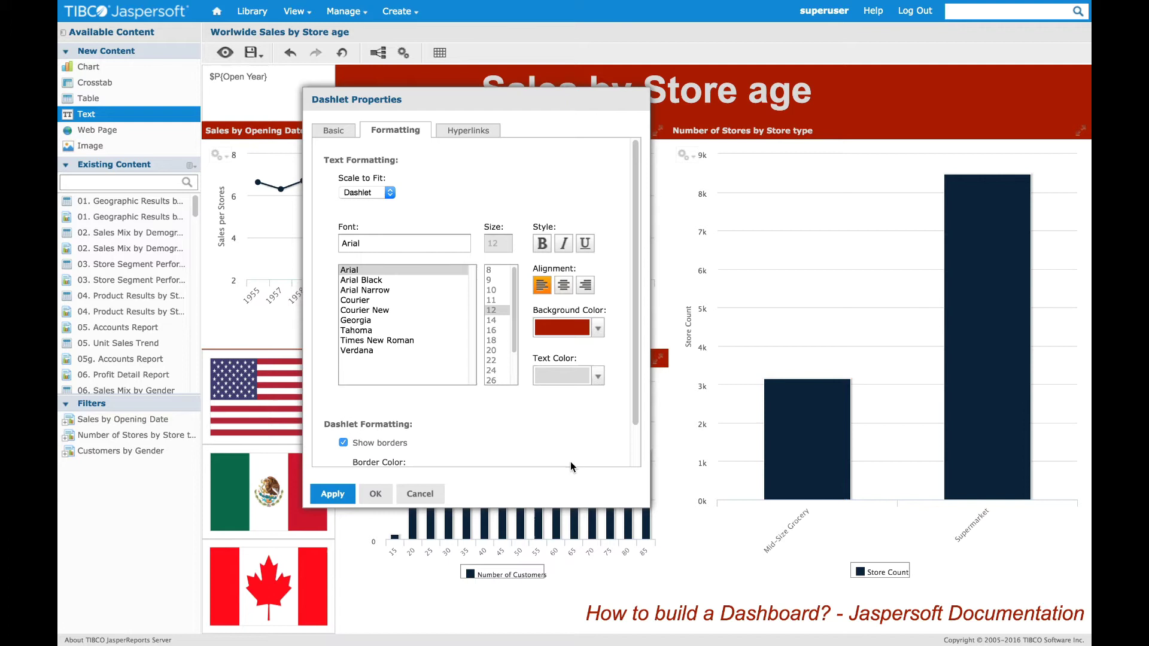
left_click(344, 444)
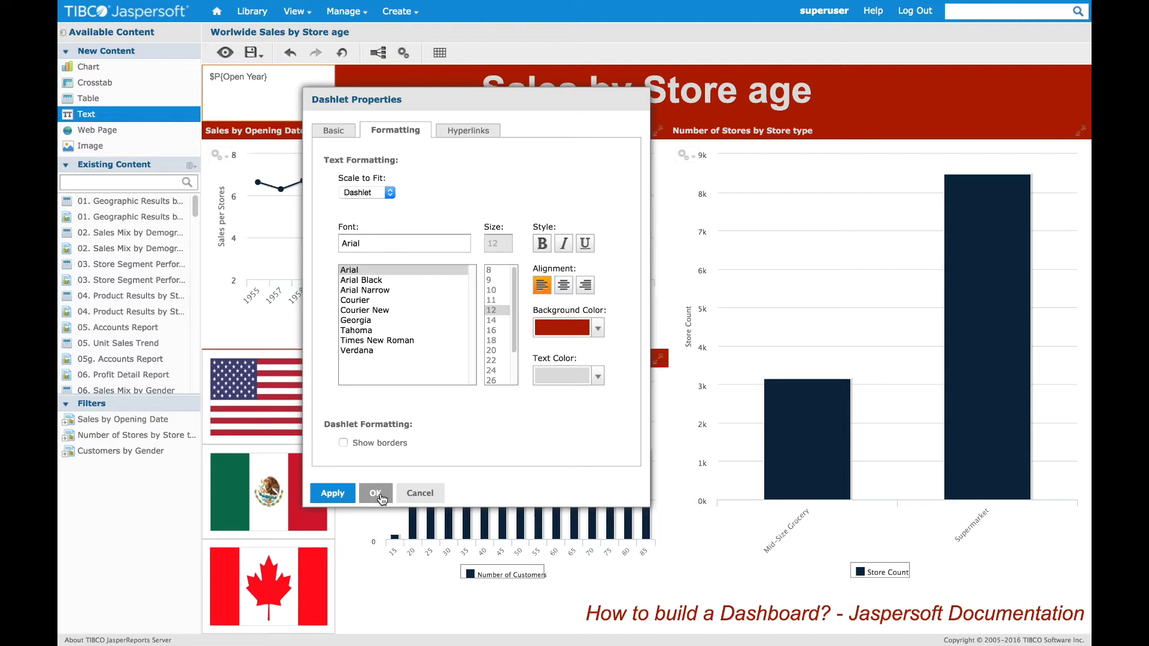
left_click(375, 492)
left_click(316, 104)
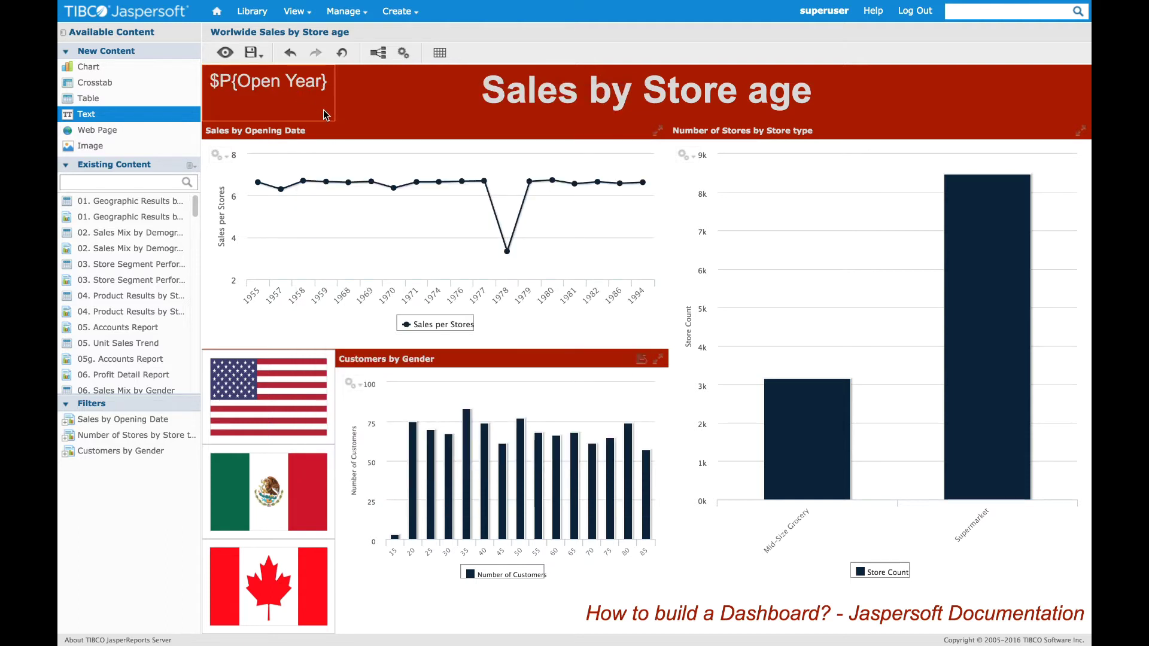
left_click_drag(334, 120, 312, 104)
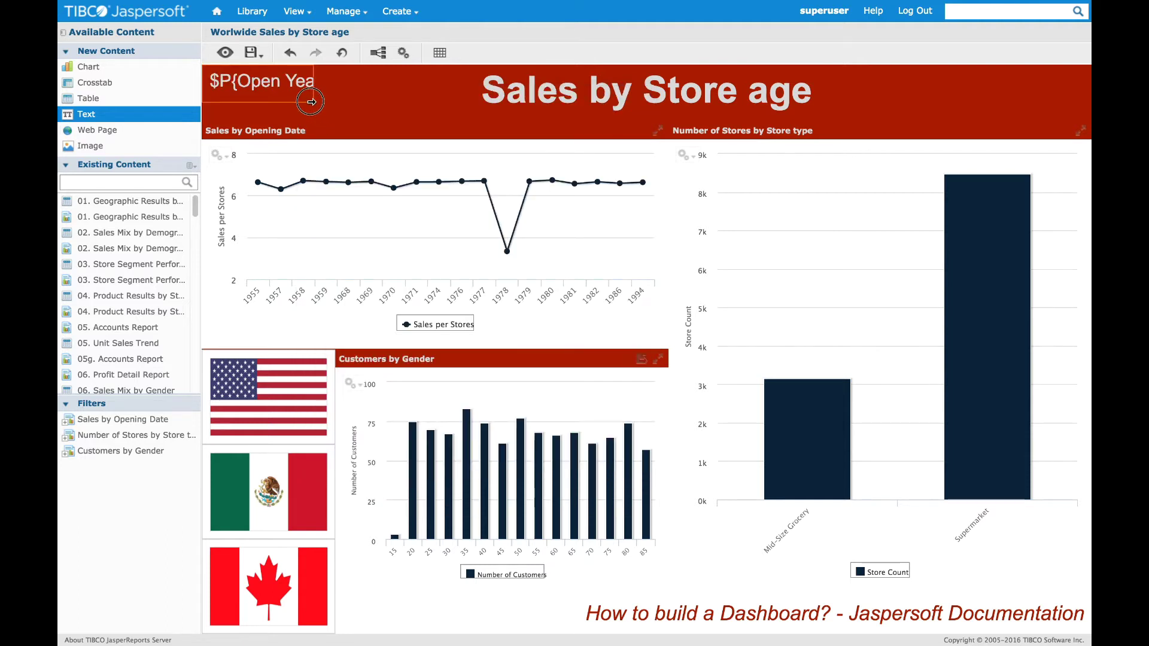
- Preview the dashboard and filter it by the 1977 opening-date point
left_click(226, 52)
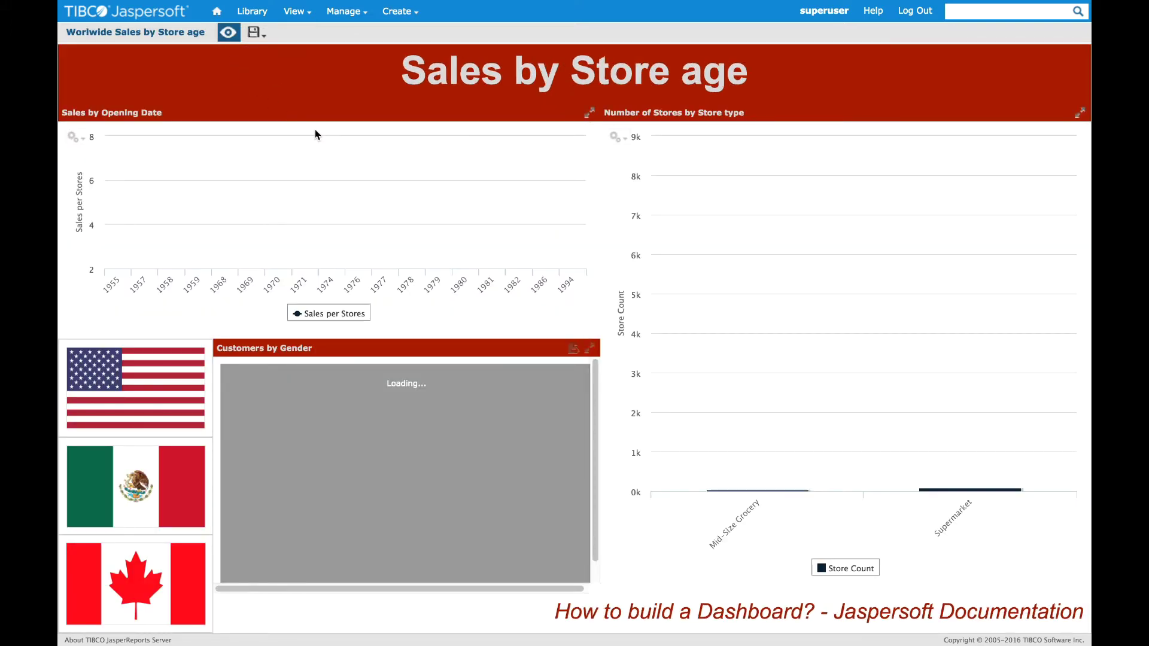
left_click(386, 168)
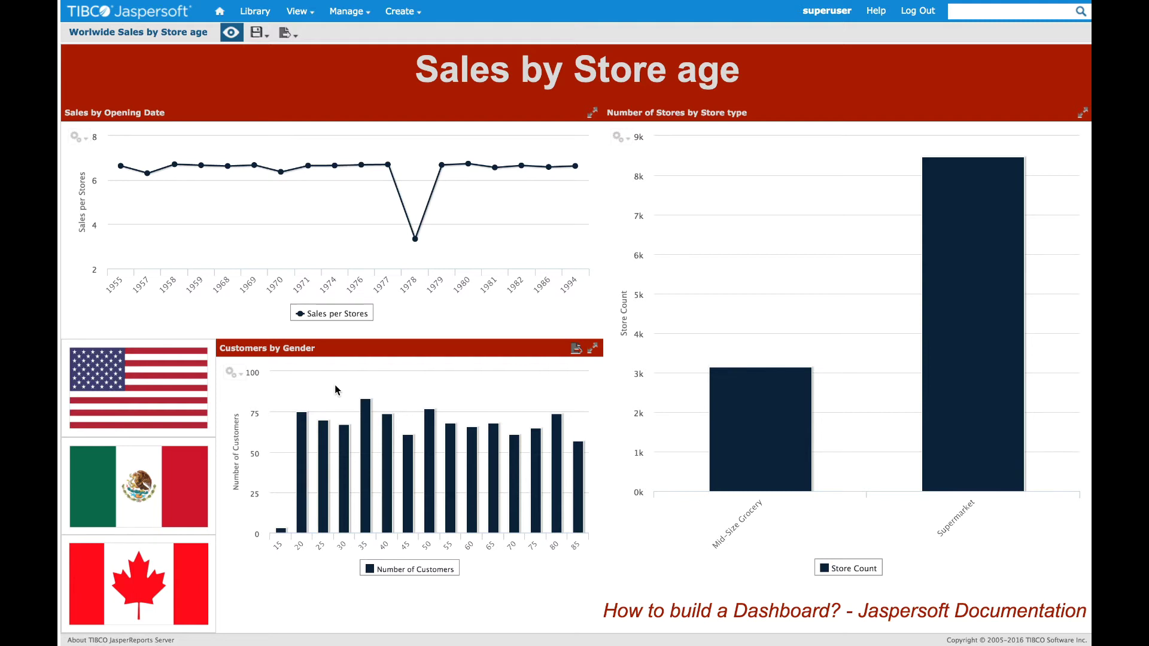
- Export the Customers by Gender chart as PDF and view the downloaded file
left_click(576, 348)
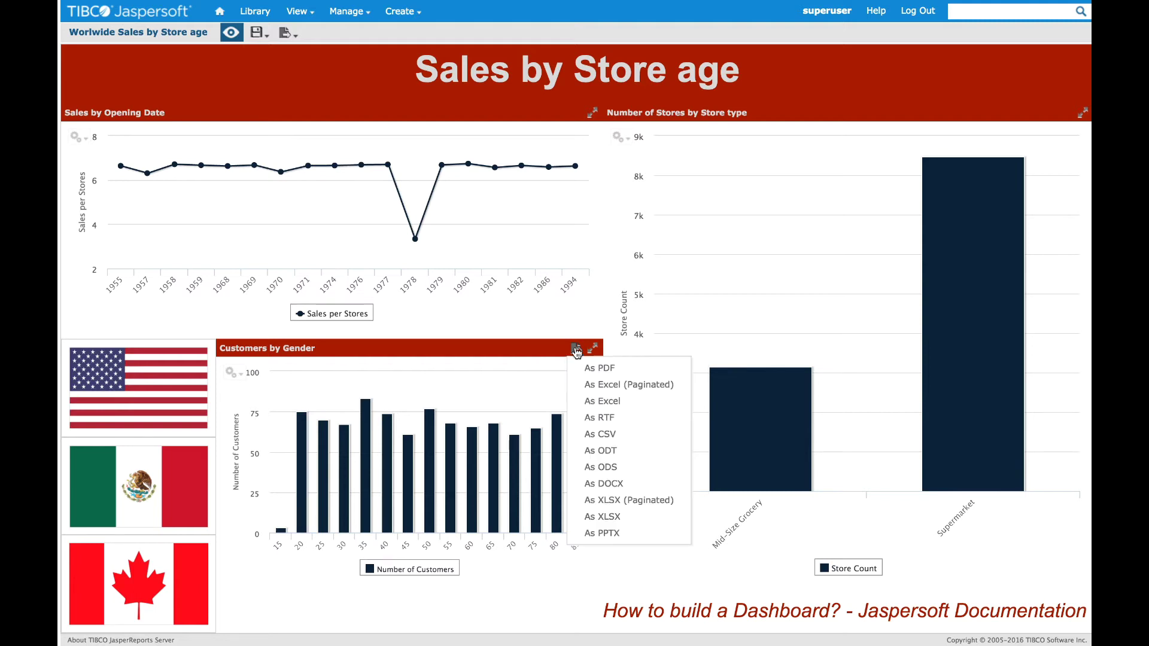
left_click(608, 368)
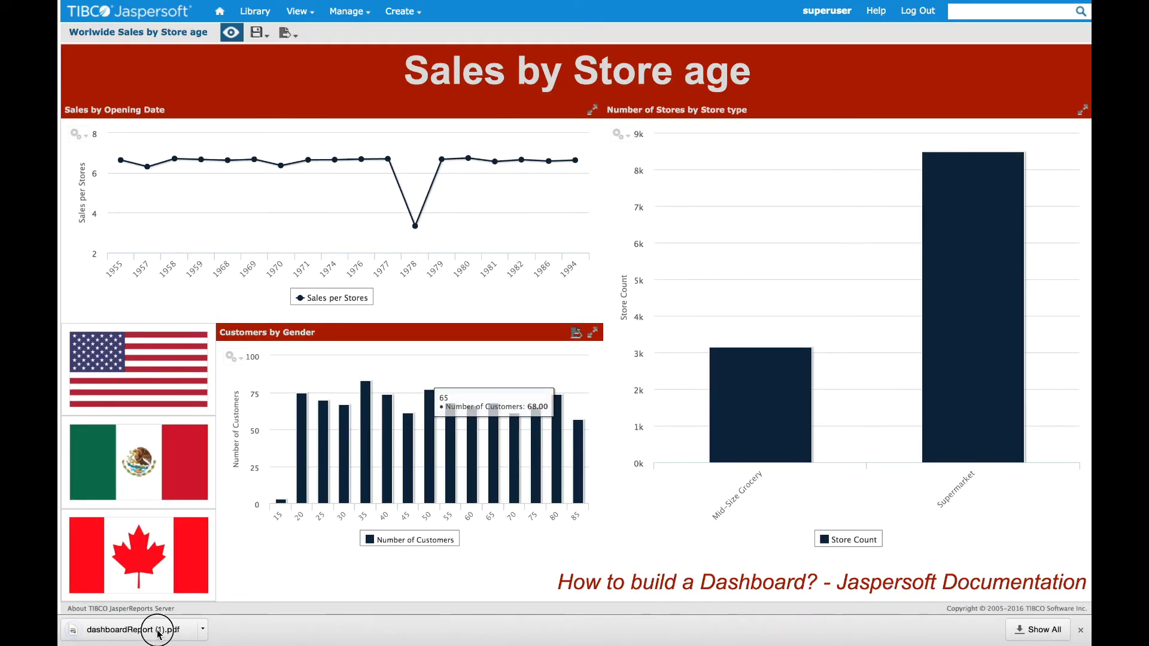
left_click(155, 629)
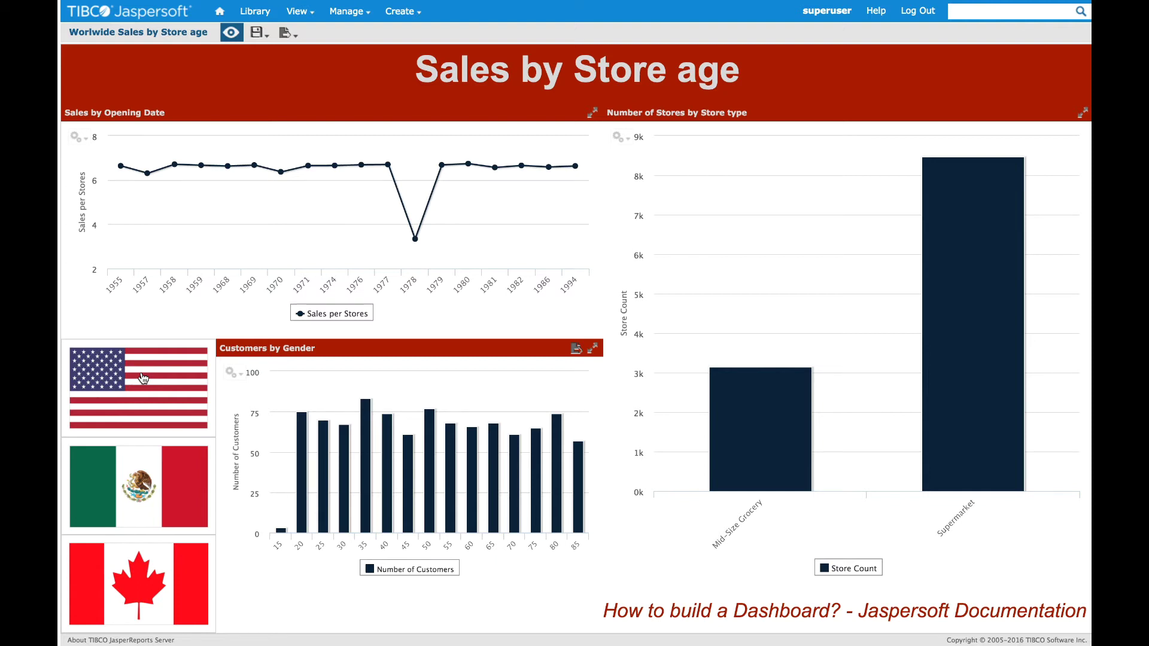
- Return the Sales by Store age dashboard from viewing to Designer mode
left_click(745, 614)
left_click(231, 32)
- Add a hyperlink parameter Country with value Mexico to the Mexico flag image dashlet
double_click(292, 486)
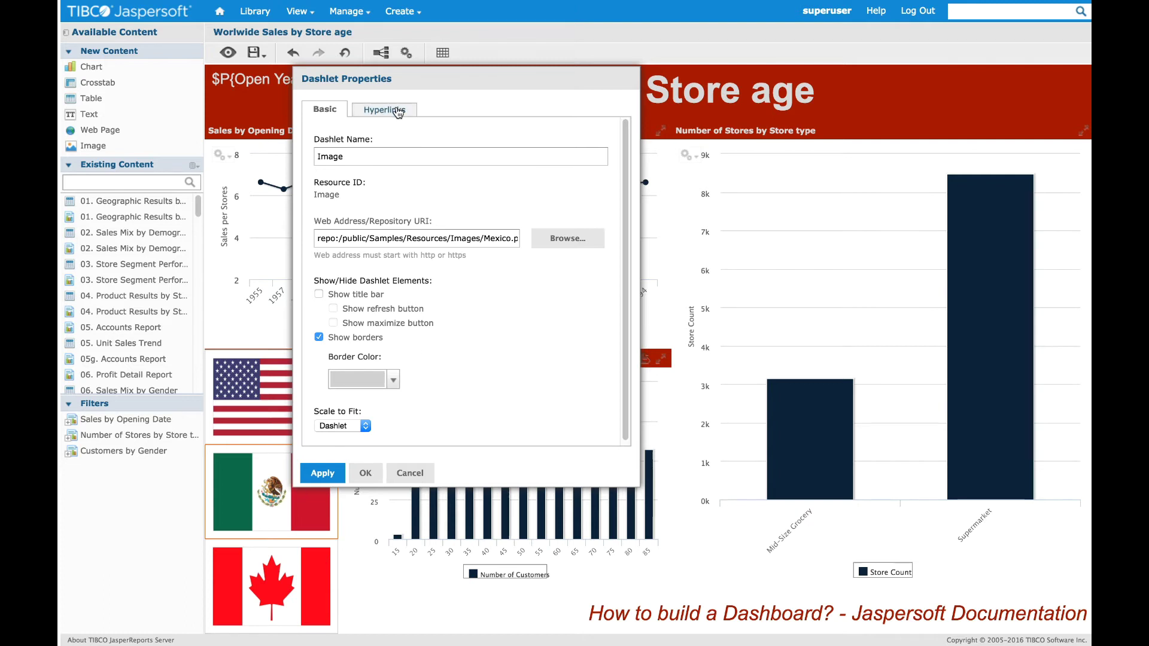
left_click(395, 110)
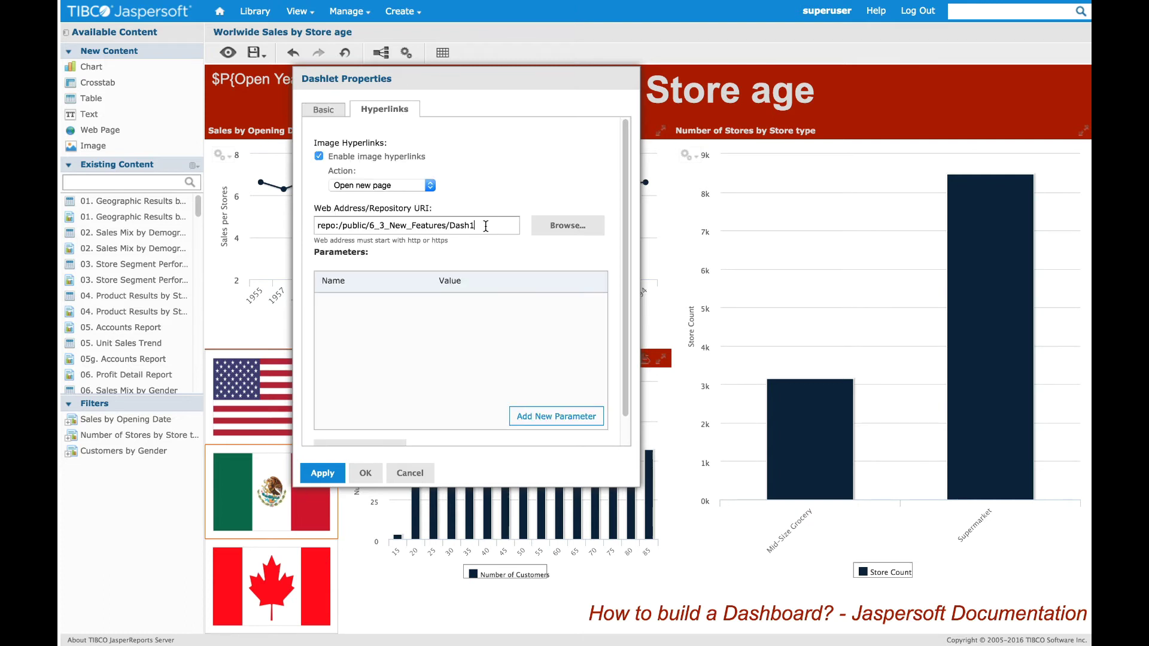
left_click(573, 420)
type("Country")
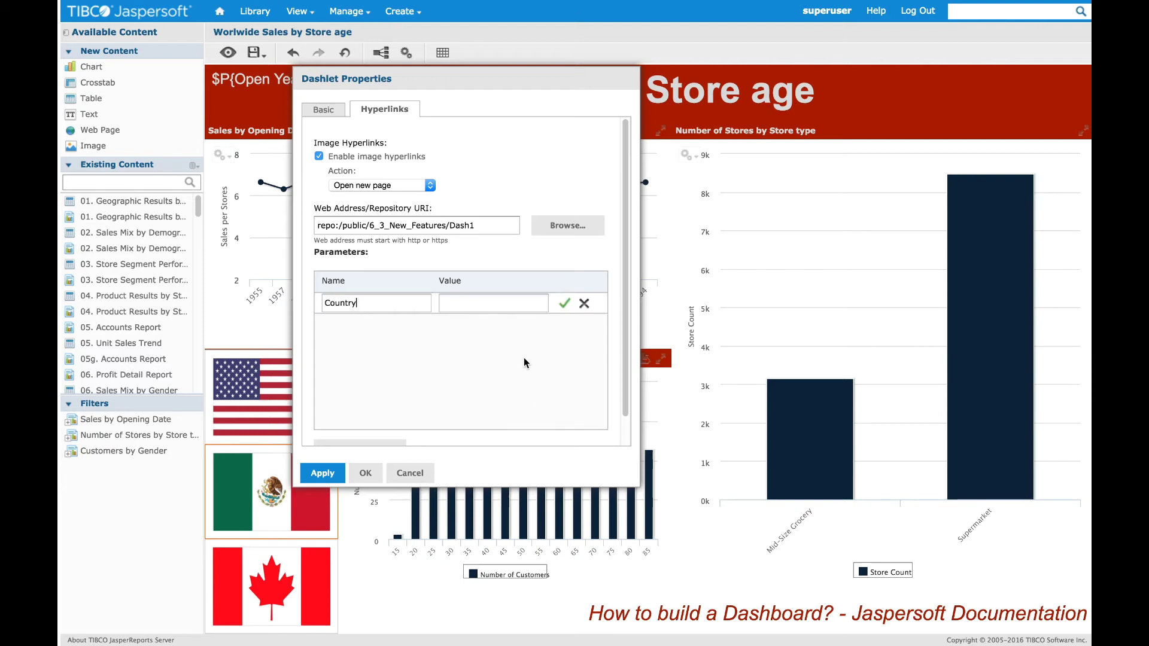
type("Mexico")
left_click(564, 304)
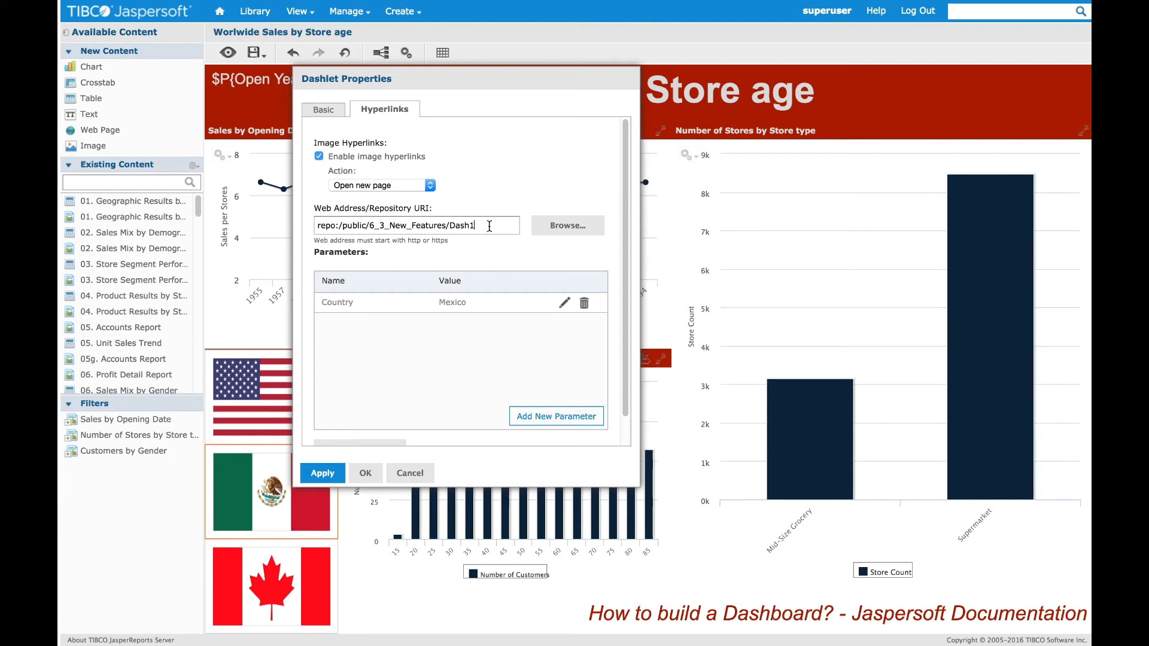
type("?Cou")
type("ntry=")
type("$")
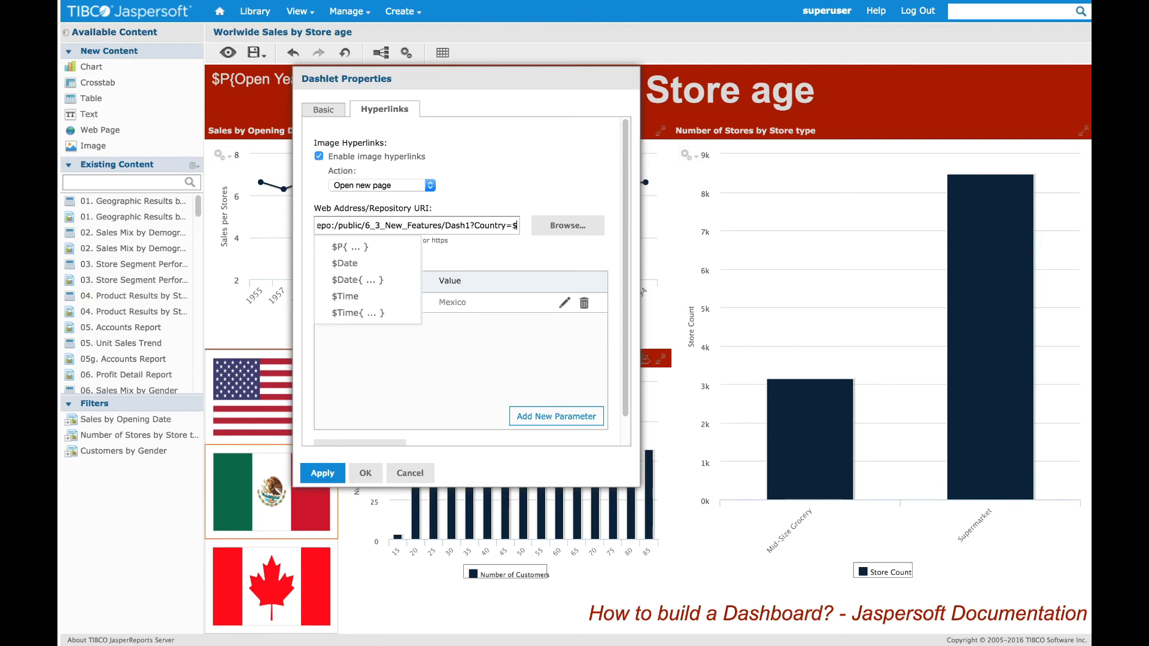
- Append ?Country=$P{Country} to the Mexico flag's Dash1 link address
left_click(376, 248)
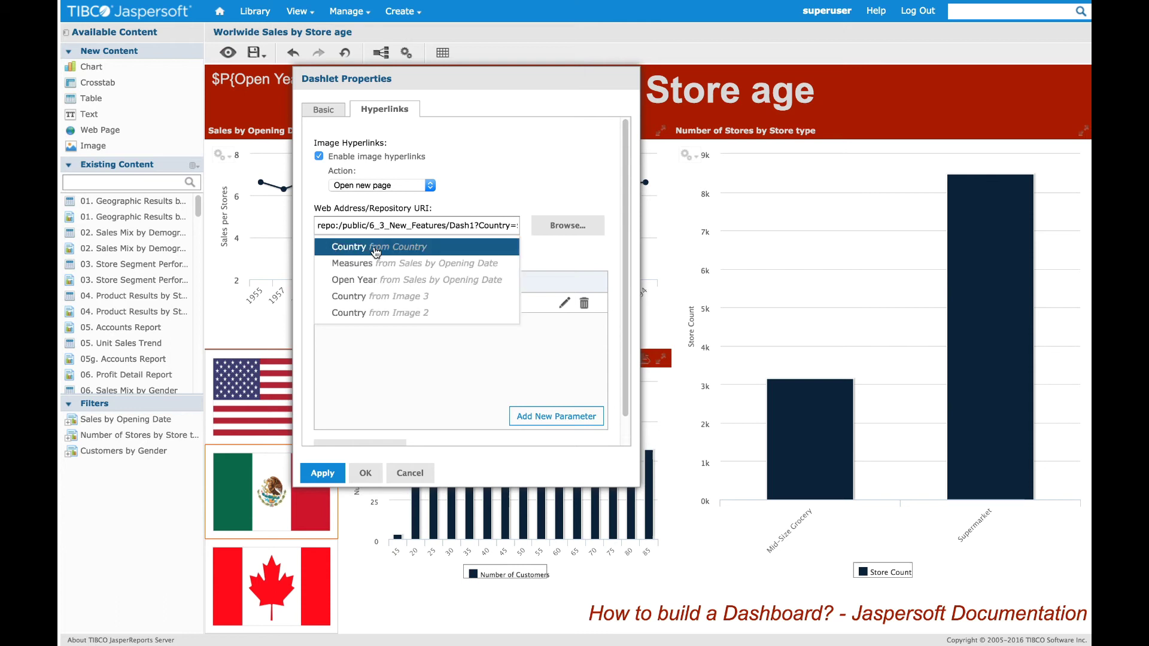
left_click(377, 248)
left_click_drag(481, 225, 521, 231)
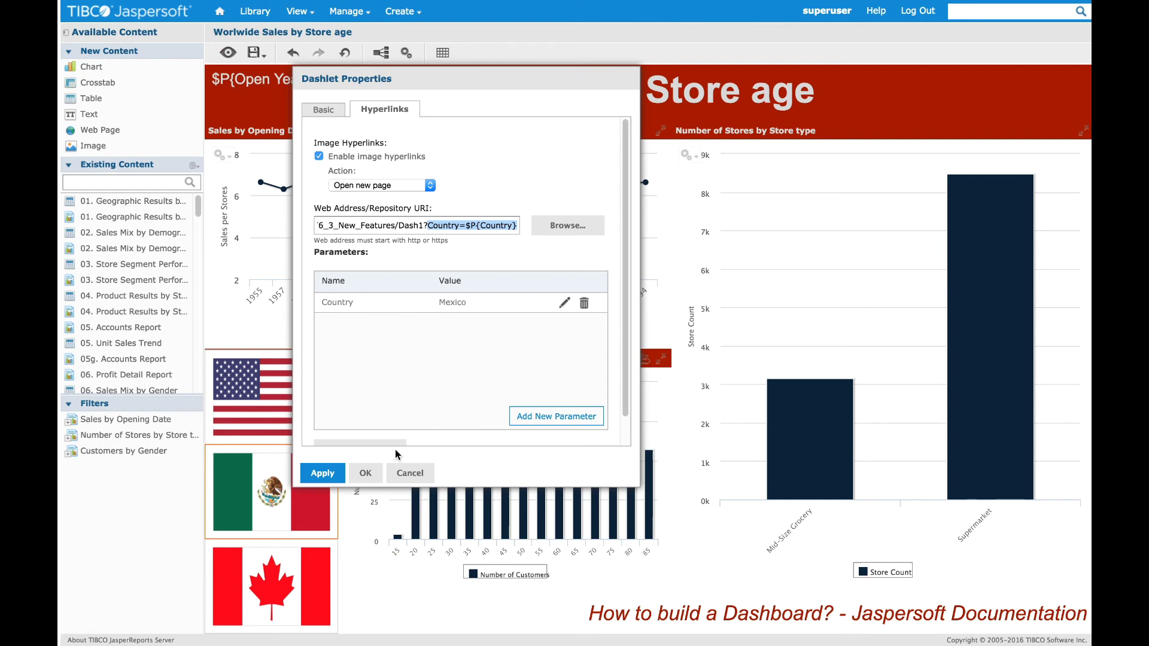
- Apply the Mexico flag's hyperlink properties and preview the dashboard
left_click(366, 472)
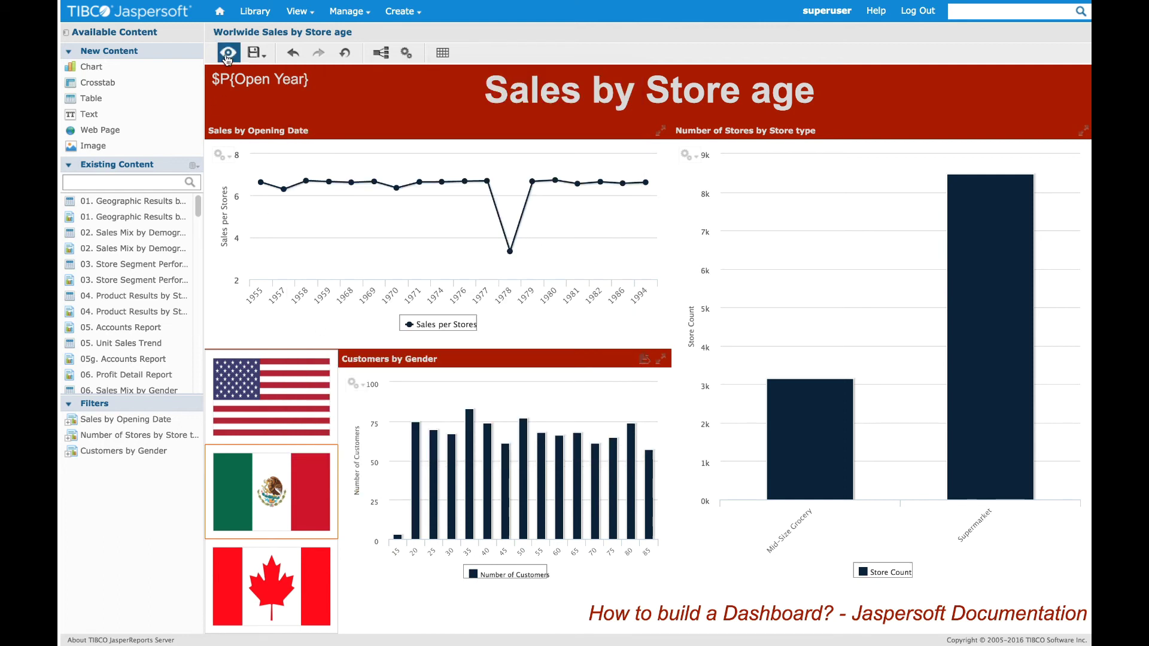
left_click(227, 52)
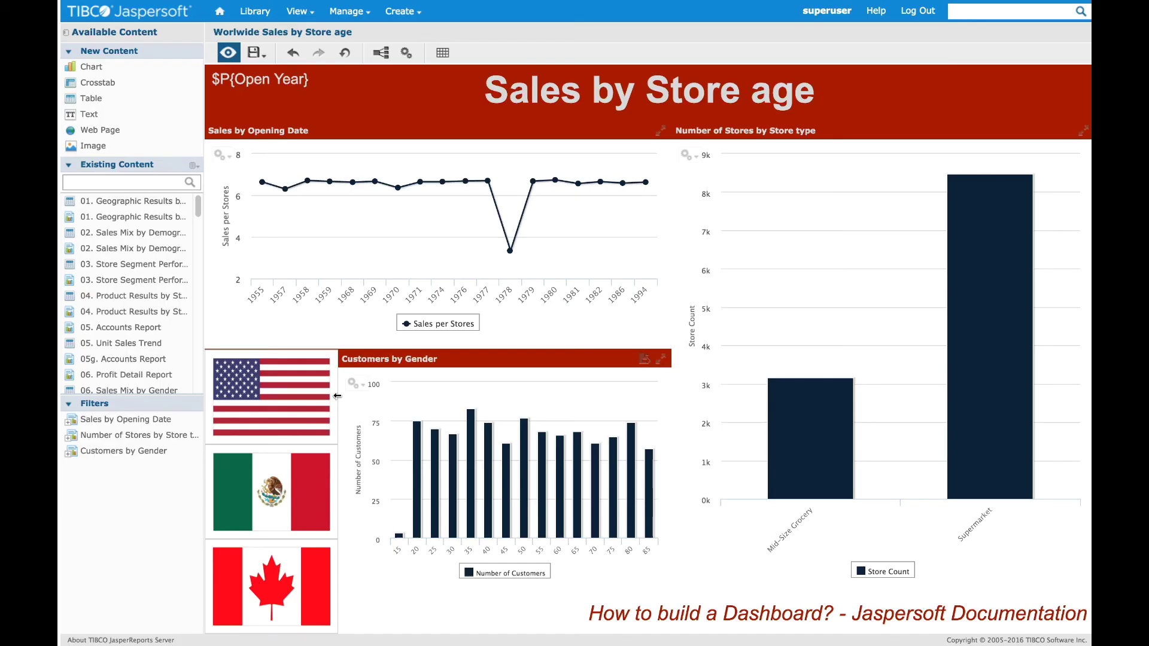
- Bring up Dashboard Properties and shift the dialog aside to reveal the dashboard
left_click(408, 55)
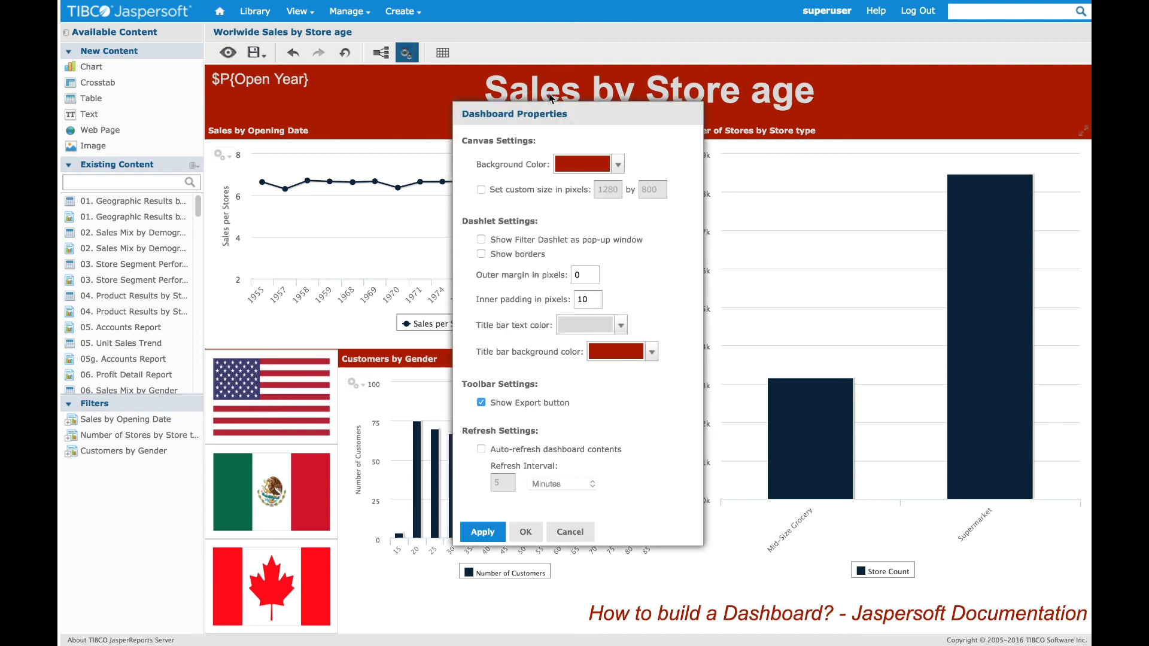
left_click_drag(608, 111, 664, 123)
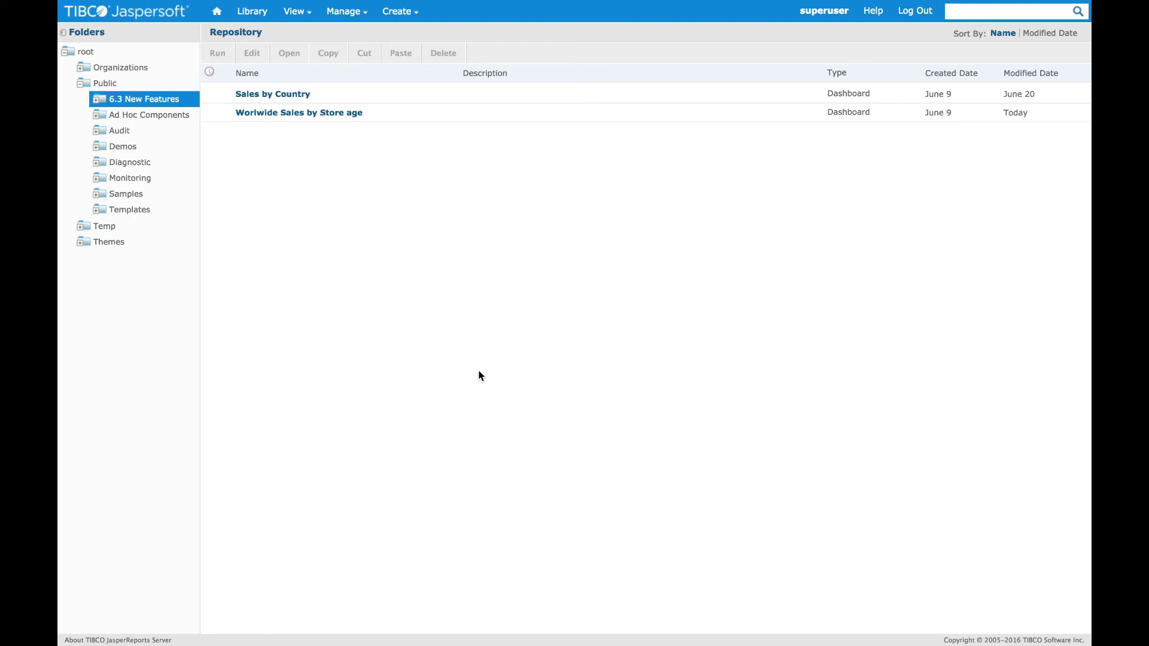
- Start a new schedule for the Store age dashboard (Dash2)
right_click(343, 115)
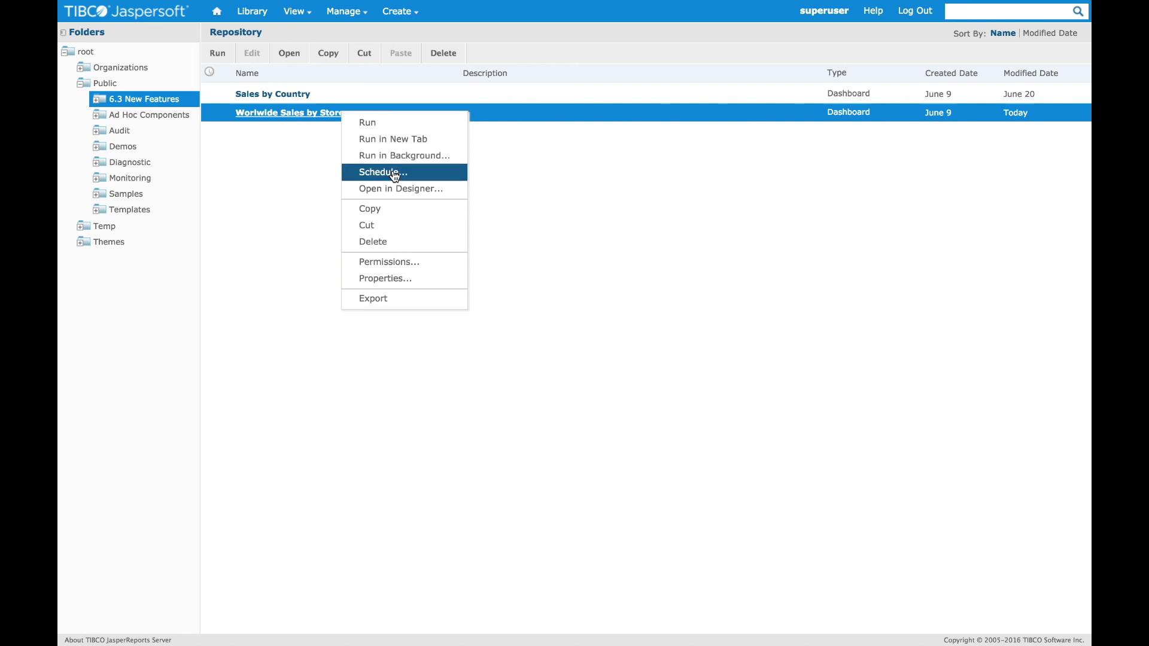
left_click(392, 173)
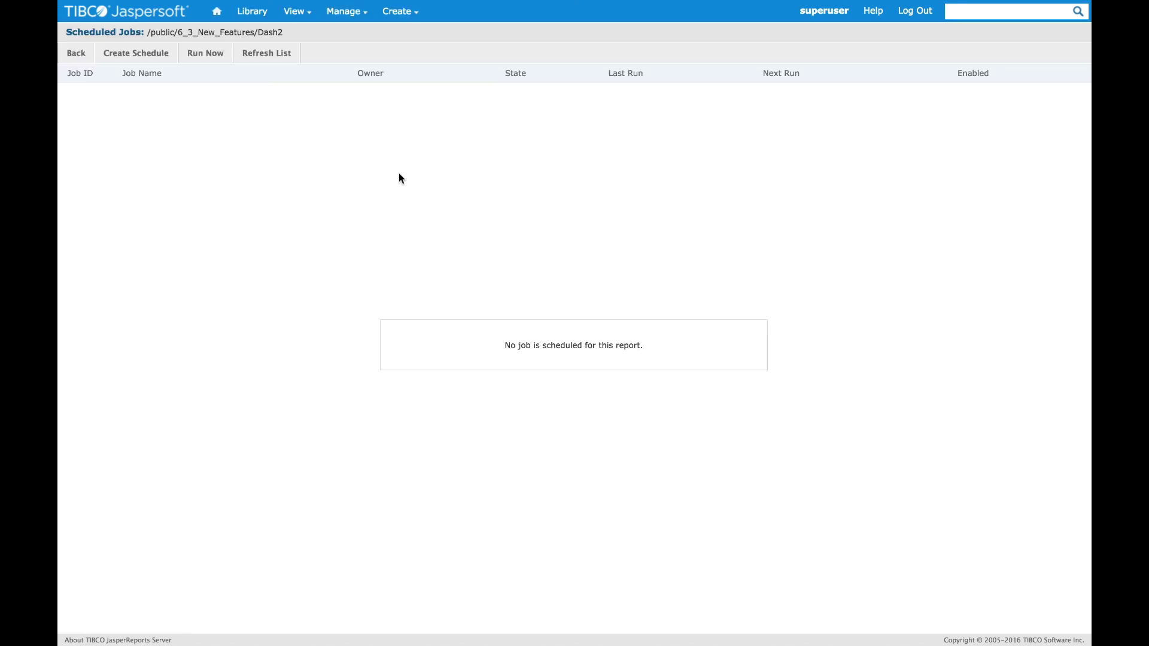
left_click(159, 54)
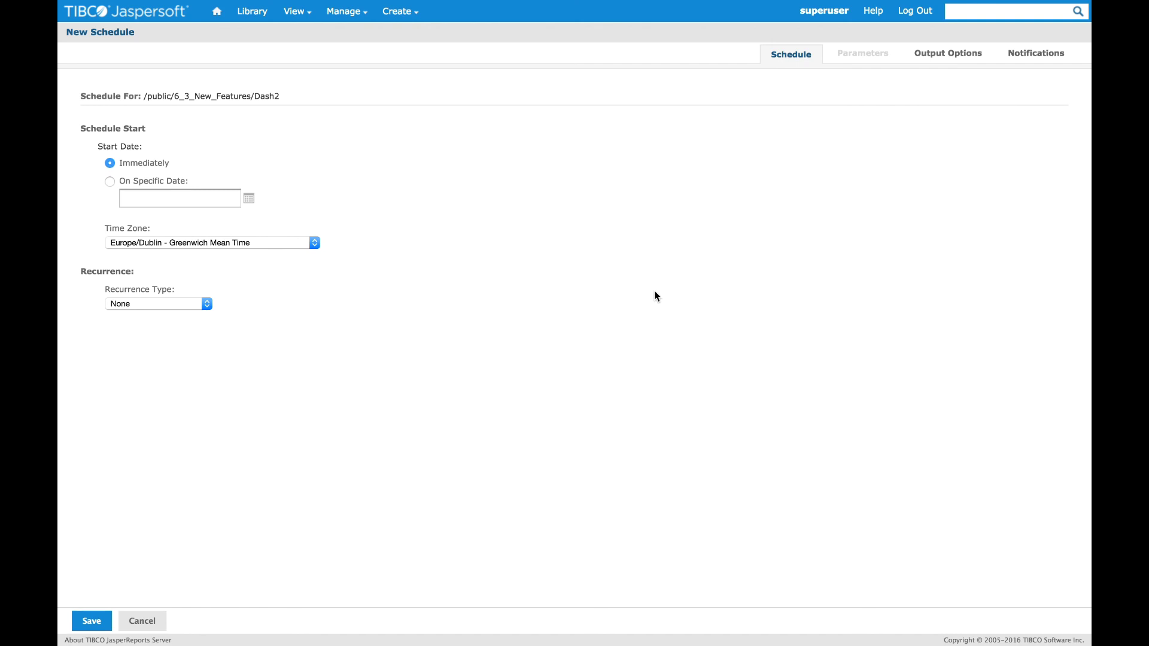
- Have the schedule also output to an FTP server via SFTP on port 22
left_click(957, 56)
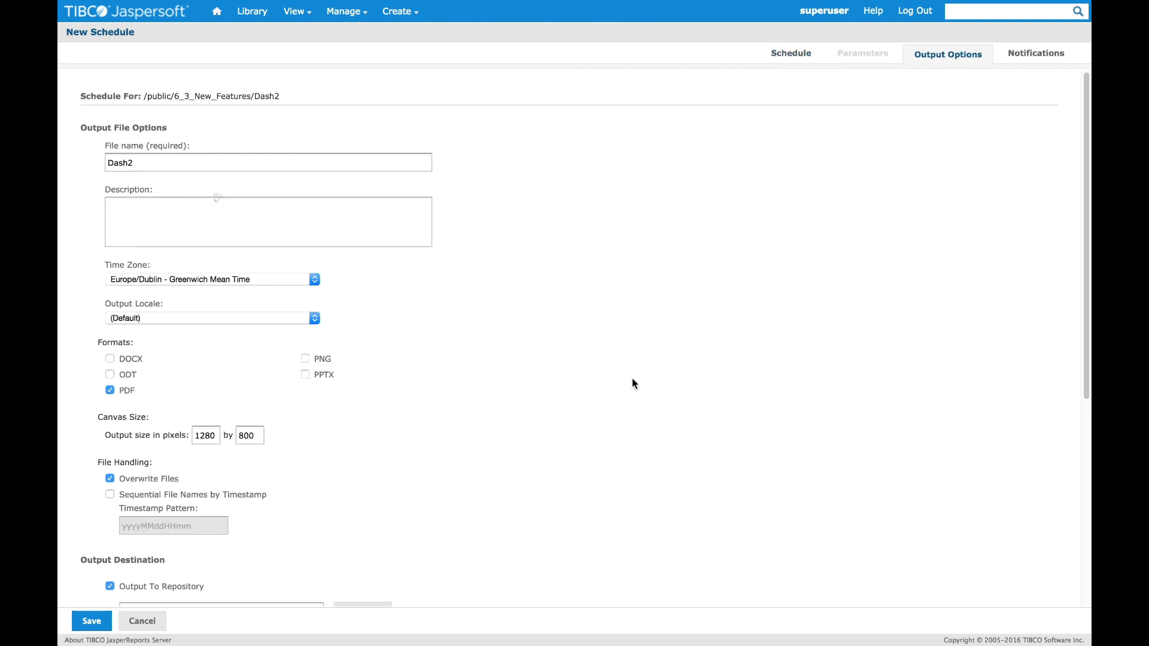
scroll(632, 378, "down", 3)
scroll(632, 381, "down", 1)
scroll(632, 386, "down", 1)
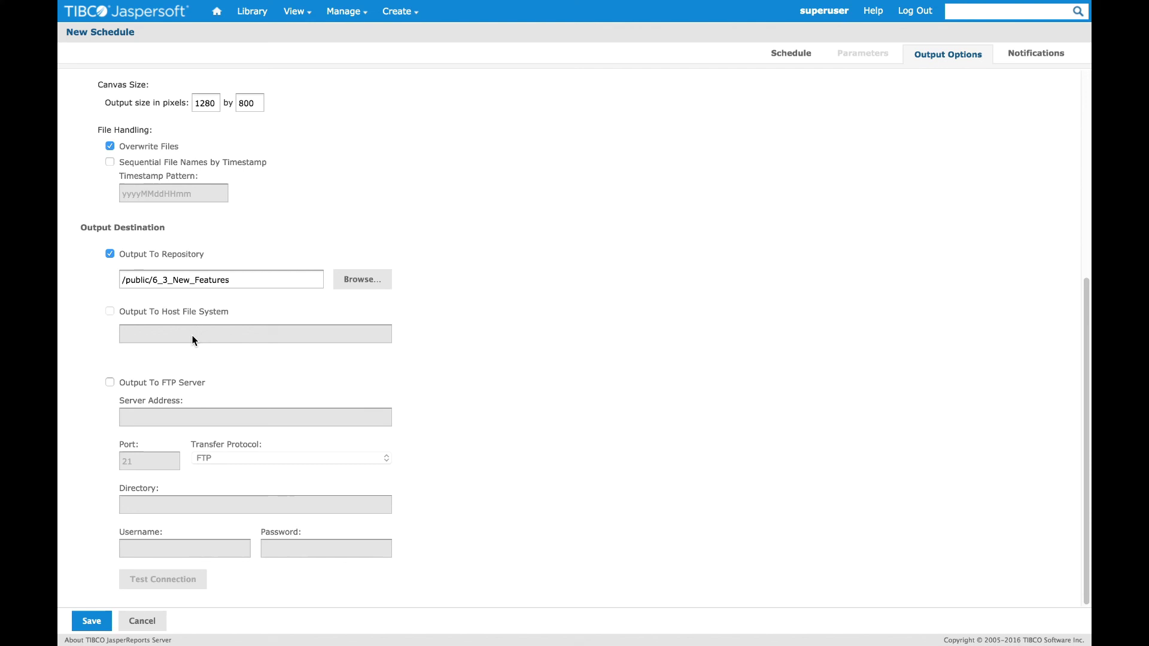
left_click(112, 382)
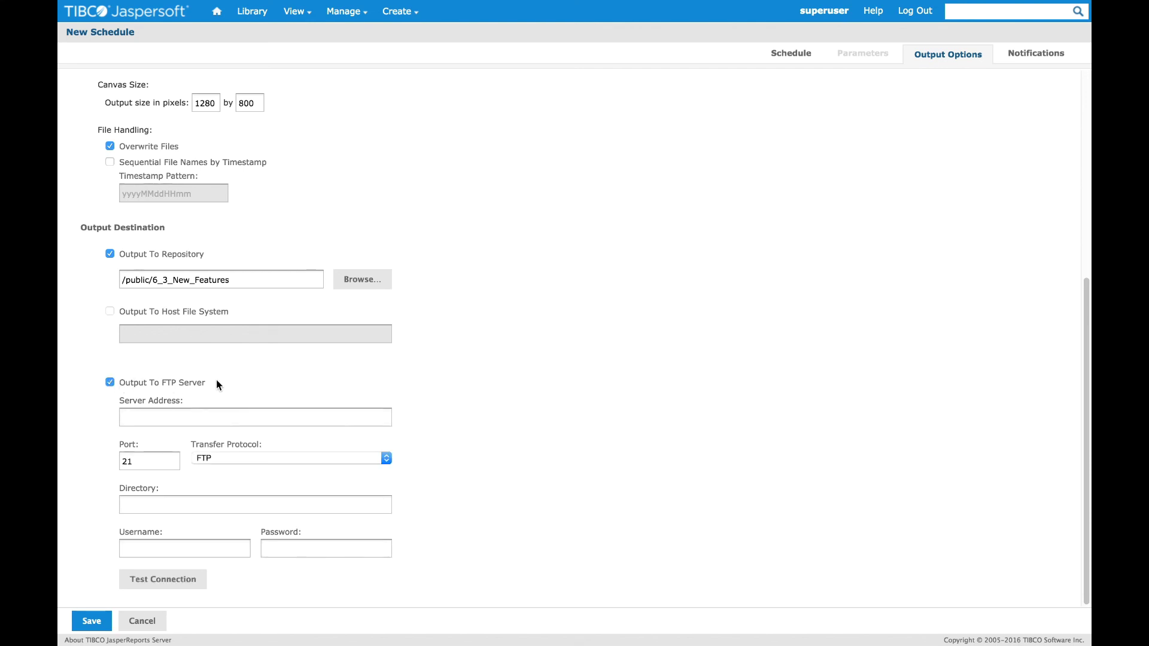
left_click(230, 461)
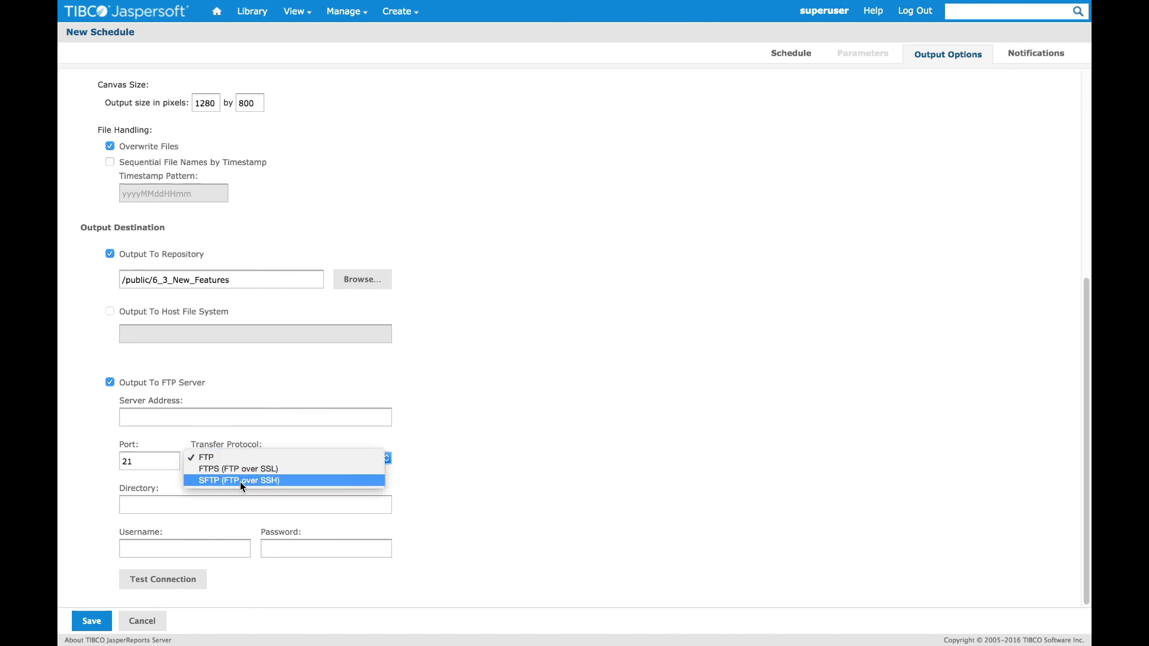
left_click(239, 480)
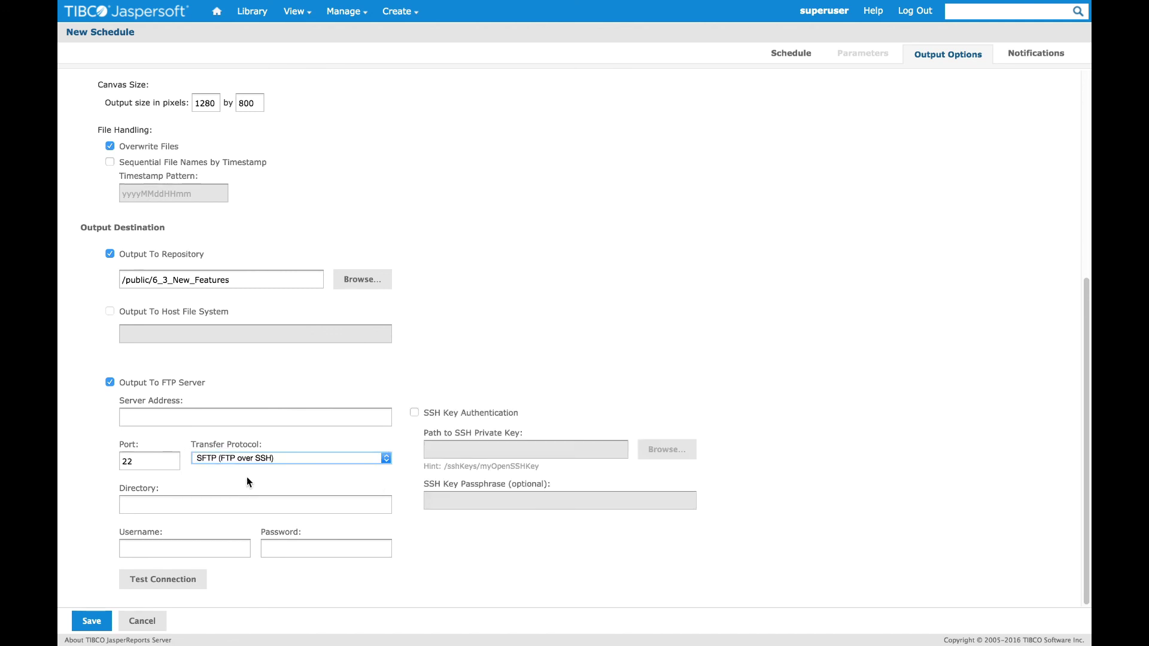